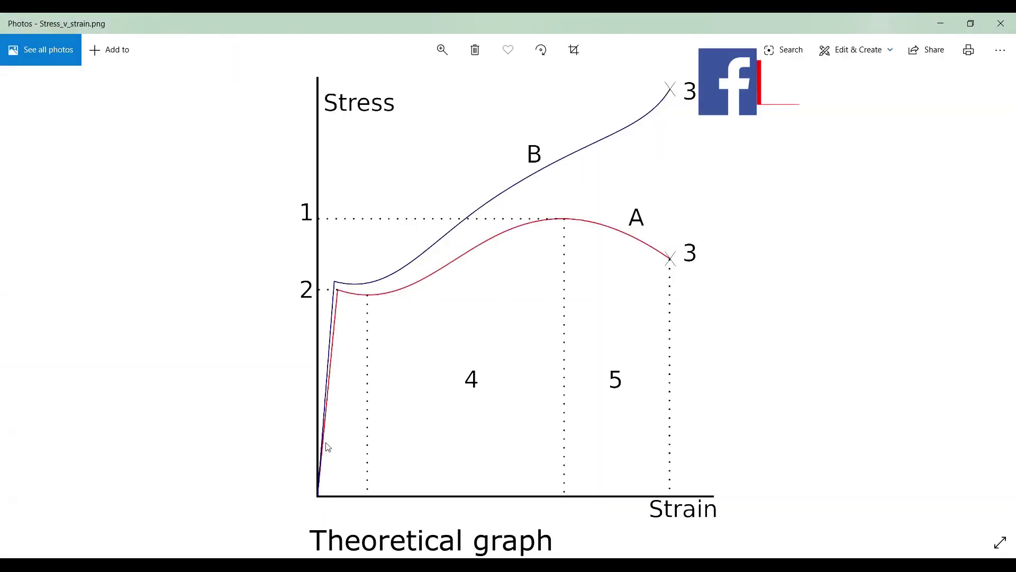
Step: Insert an empty Scatter with Smooth Lines chart
key("Right")
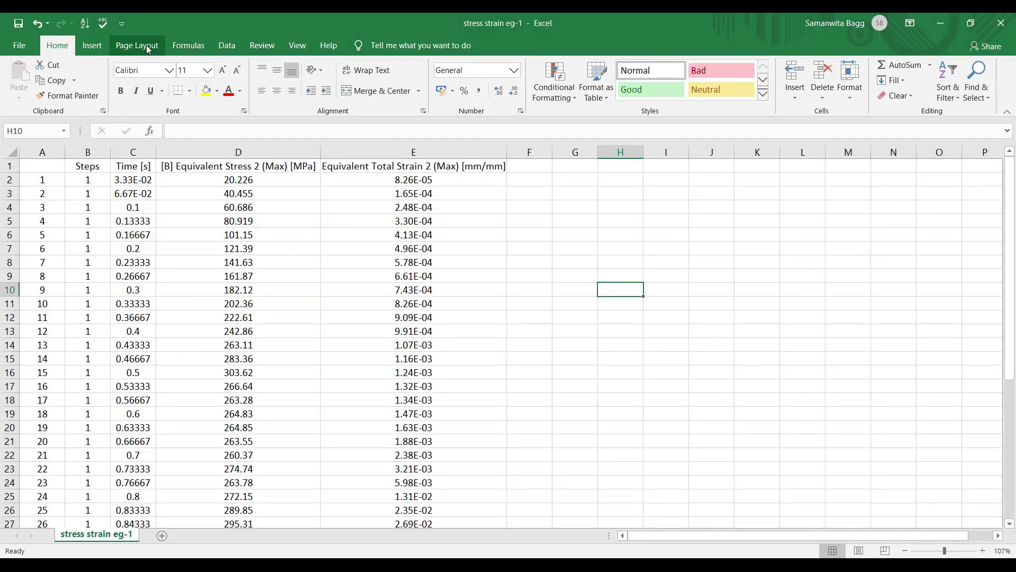
left_click(92, 45)
left_click(497, 97)
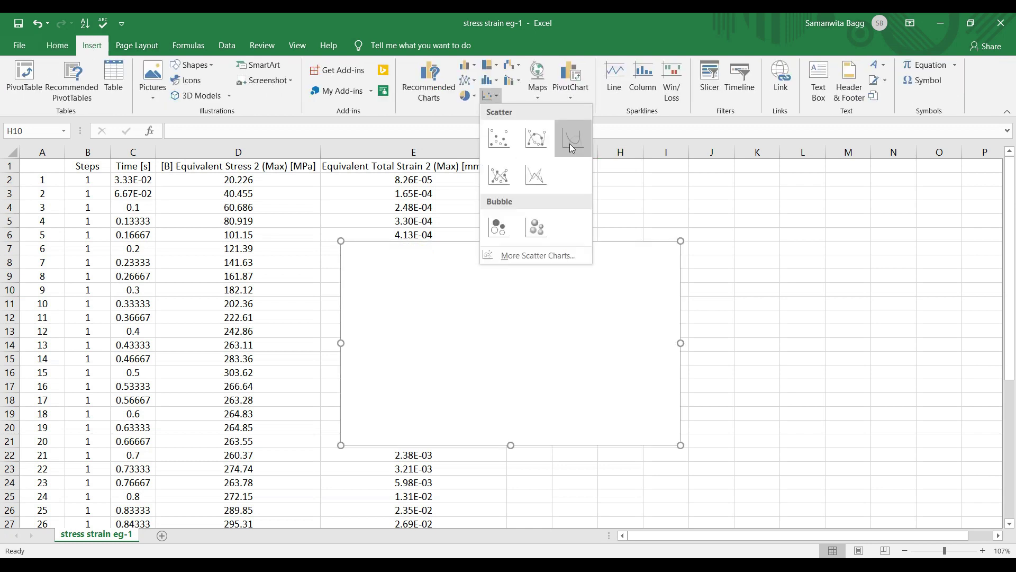
left_click(569, 143)
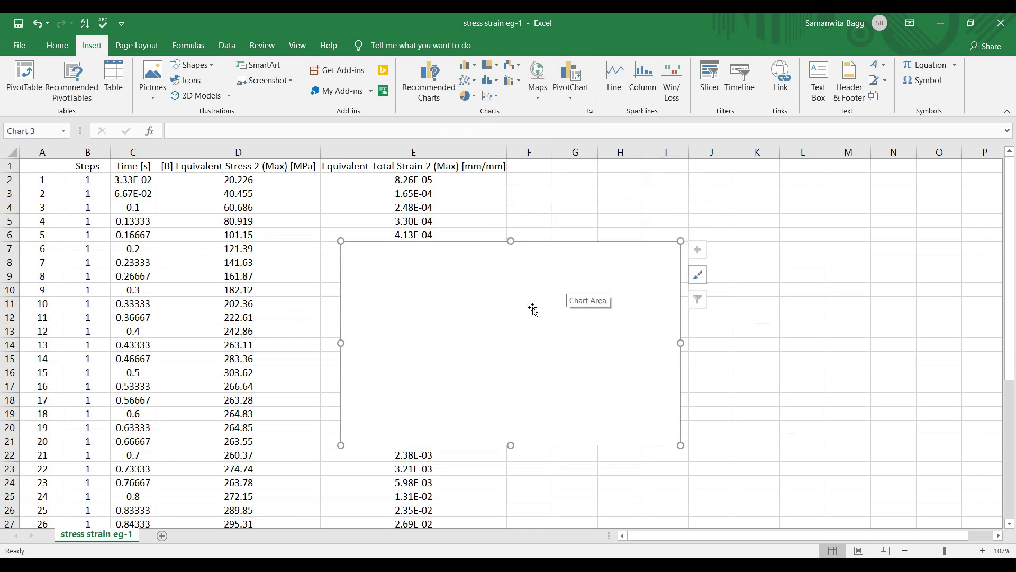
Step: Set the chart's data source to D2:E42 and begin editing its series
right_click(483, 314)
left_click(557, 399)
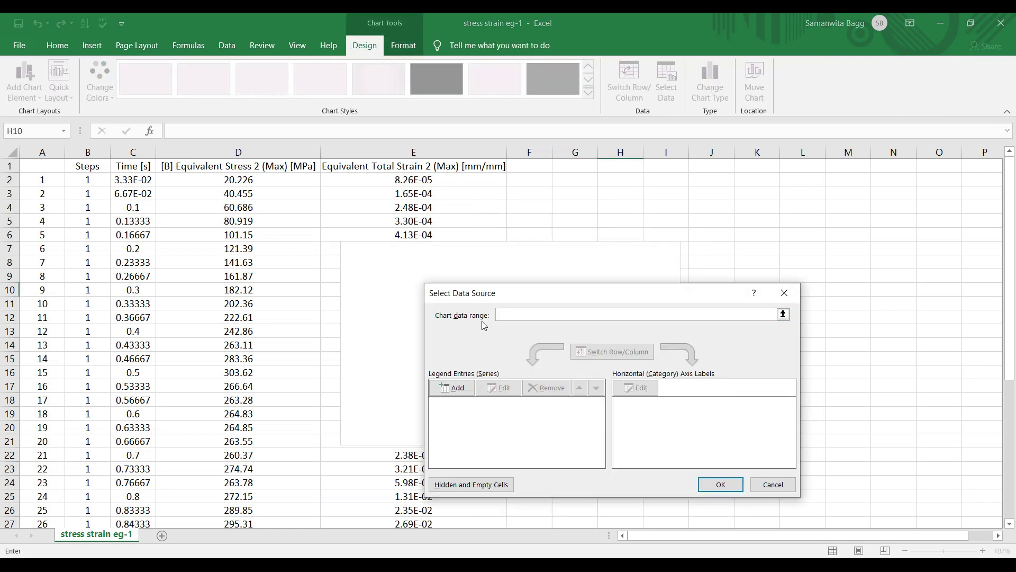
left_click_drag(205, 180, 401, 484)
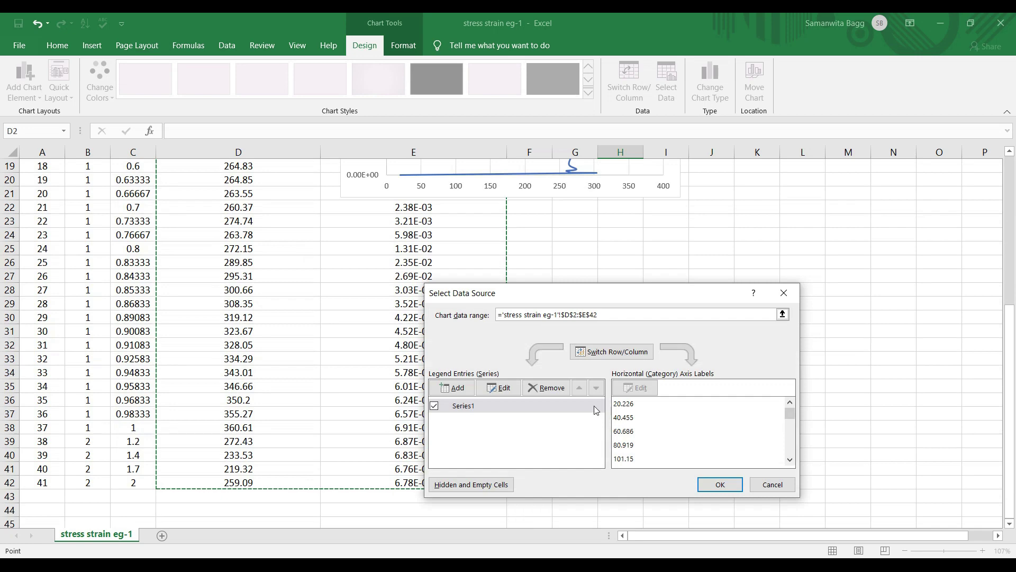
left_click(506, 392)
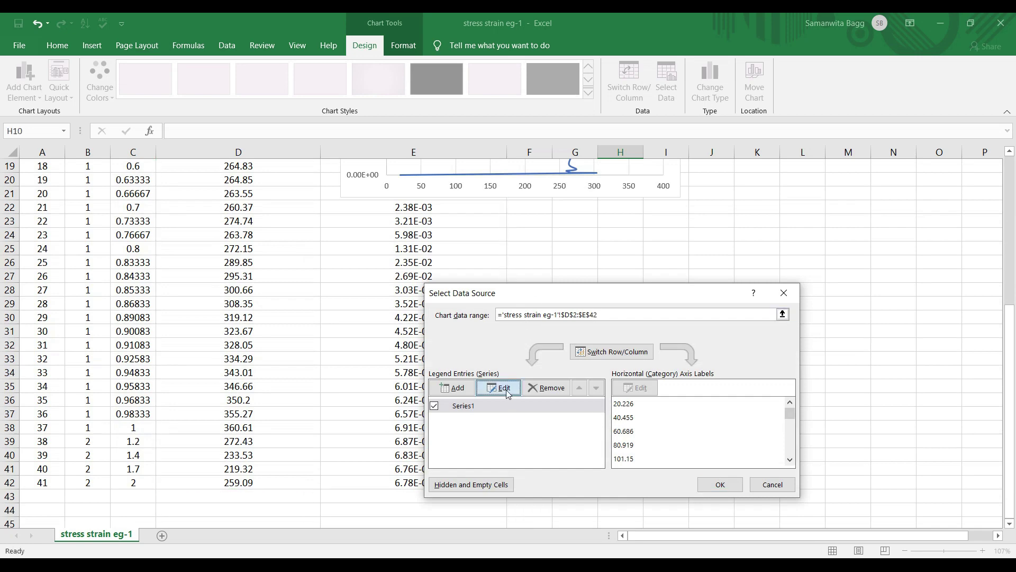
Step: Name the series 'Stress vs Strain graph for structural steel' with Y values D2:D42
left_click(530, 365)
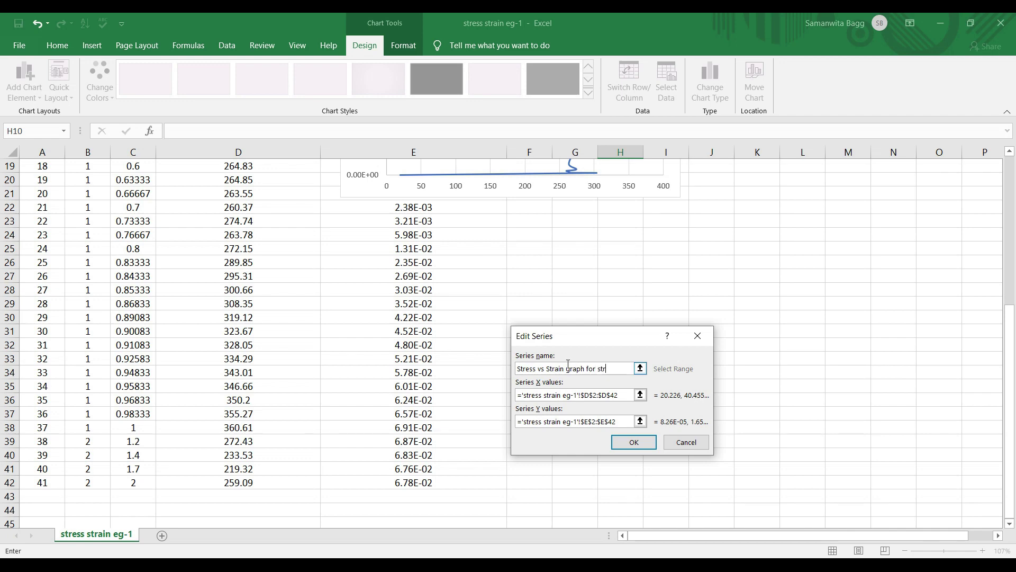
type("uctural steel")
left_click(567, 396)
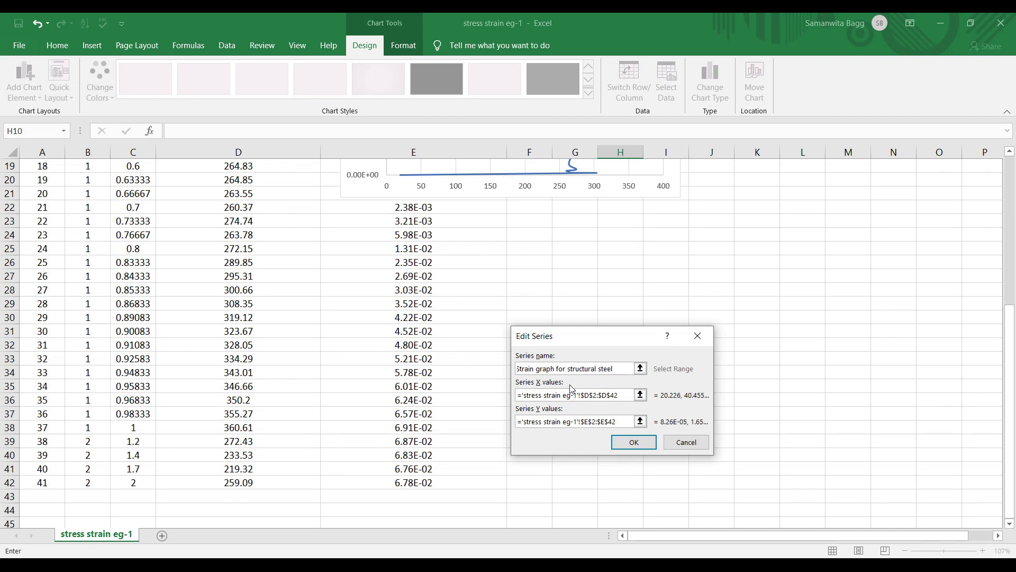
left_click(565, 422)
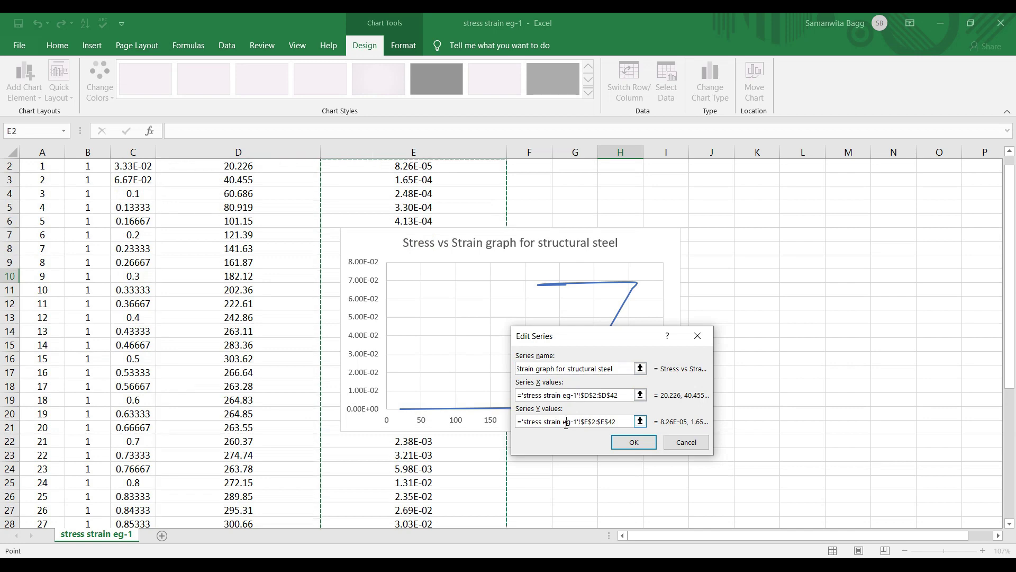
key("shift+End")
key("shift+Home")
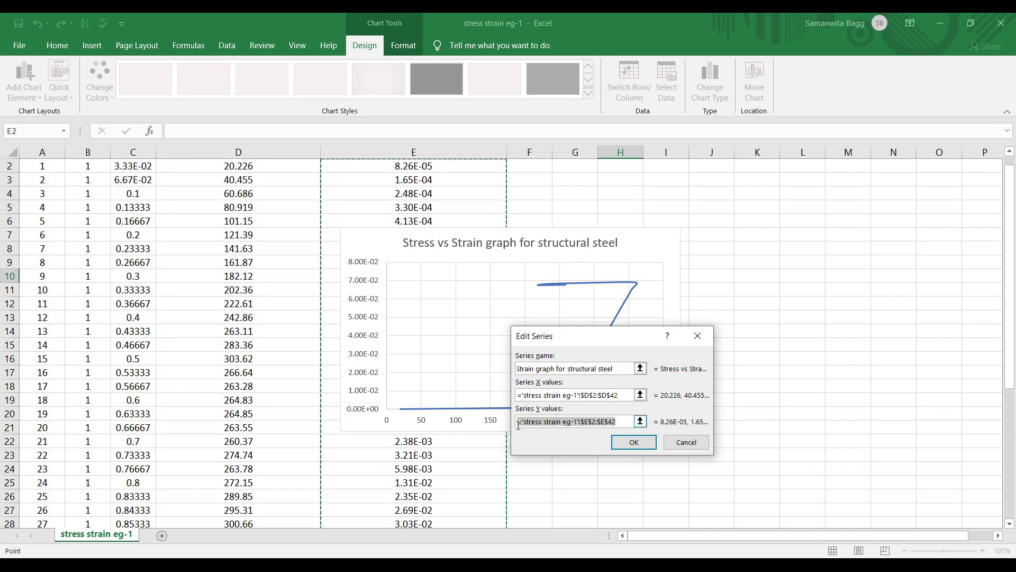
key("BackSpace")
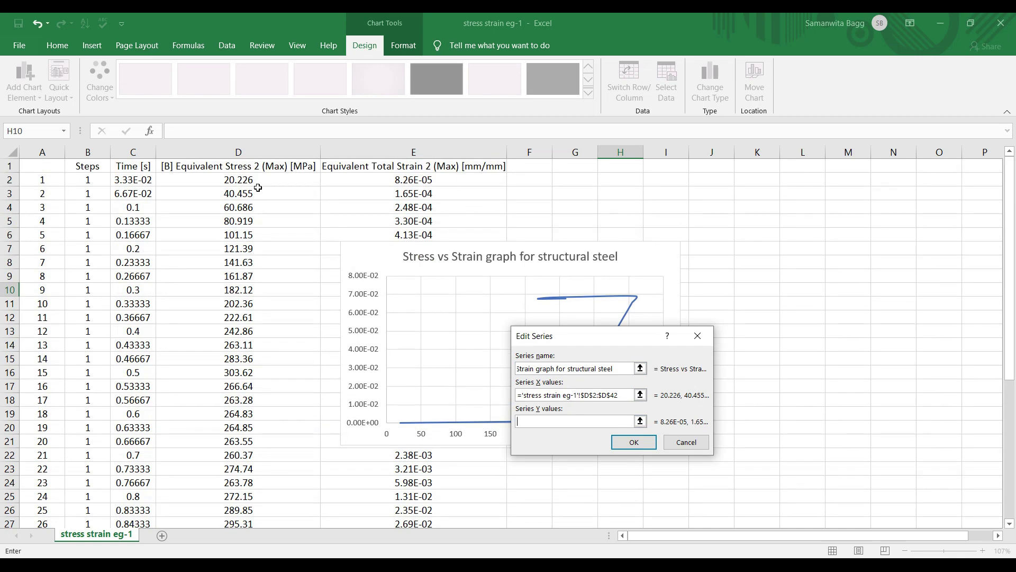
left_click_drag(261, 179, 272, 494)
left_click(632, 441)
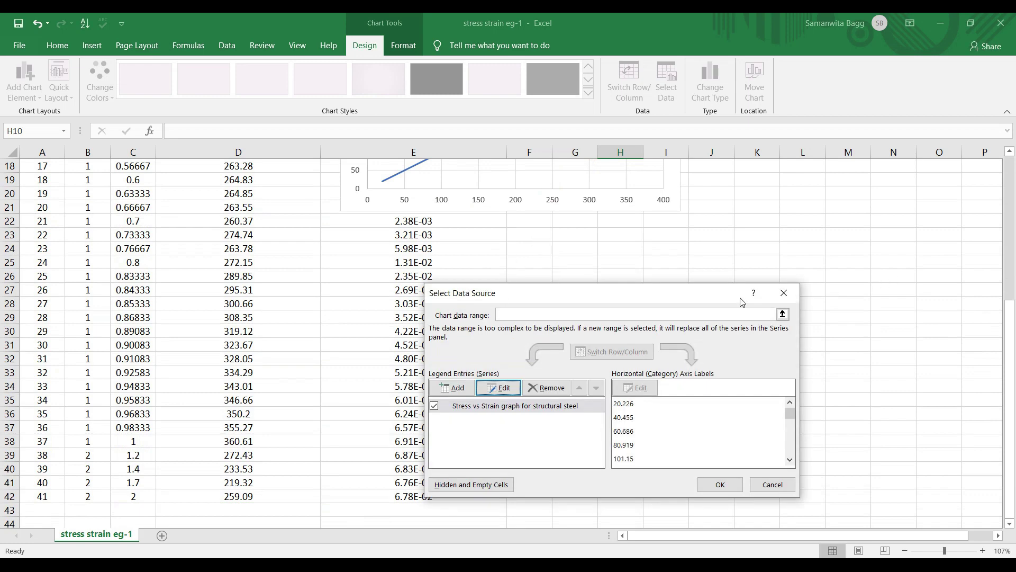
Step: Set the series X values to the strain column E2:E42
left_click(499, 388)
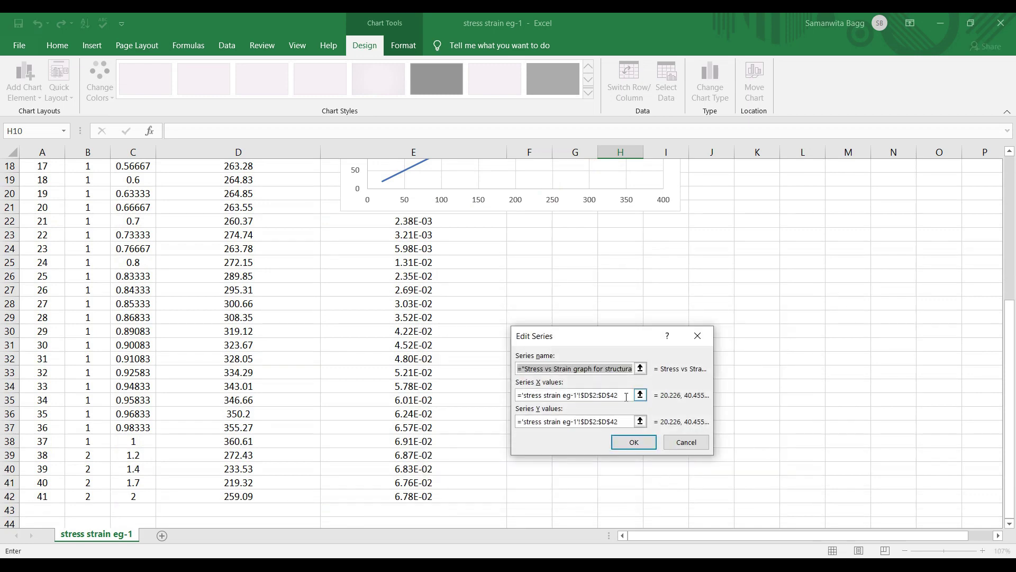
left_click(629, 395)
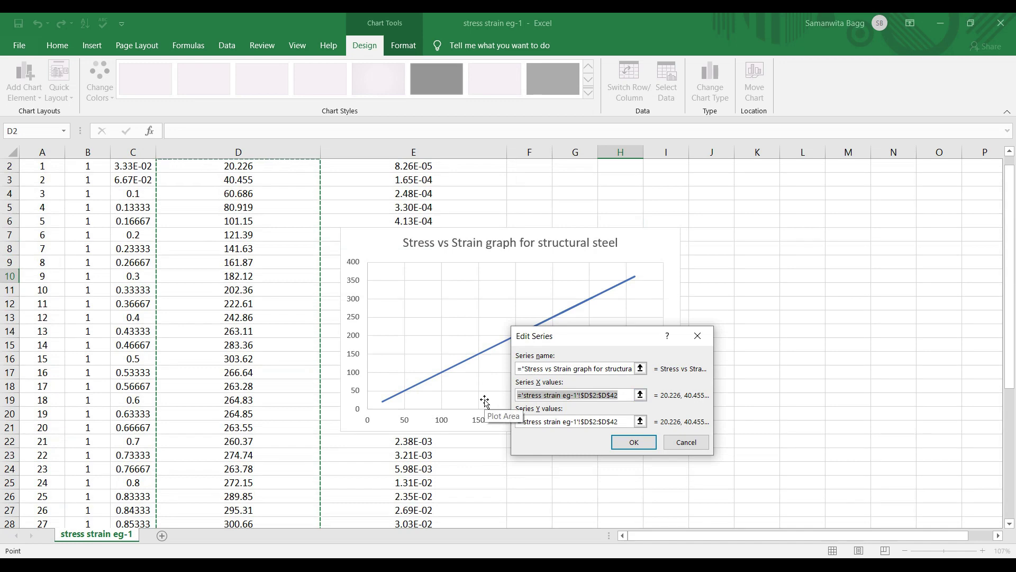
key("BackSpace")
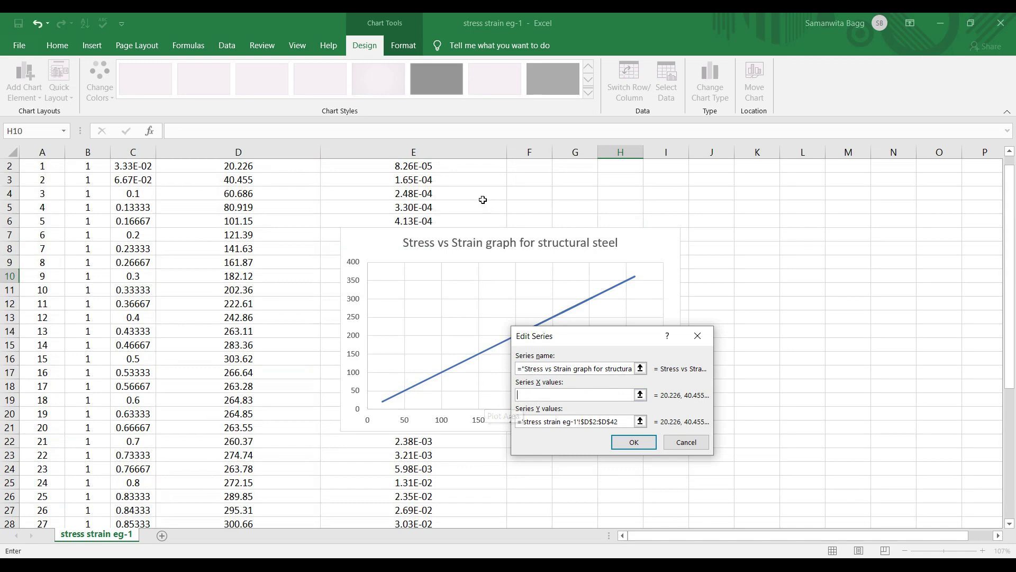
scroll(455, 200, "up", 1)
left_click_drag(447, 181, 449, 498)
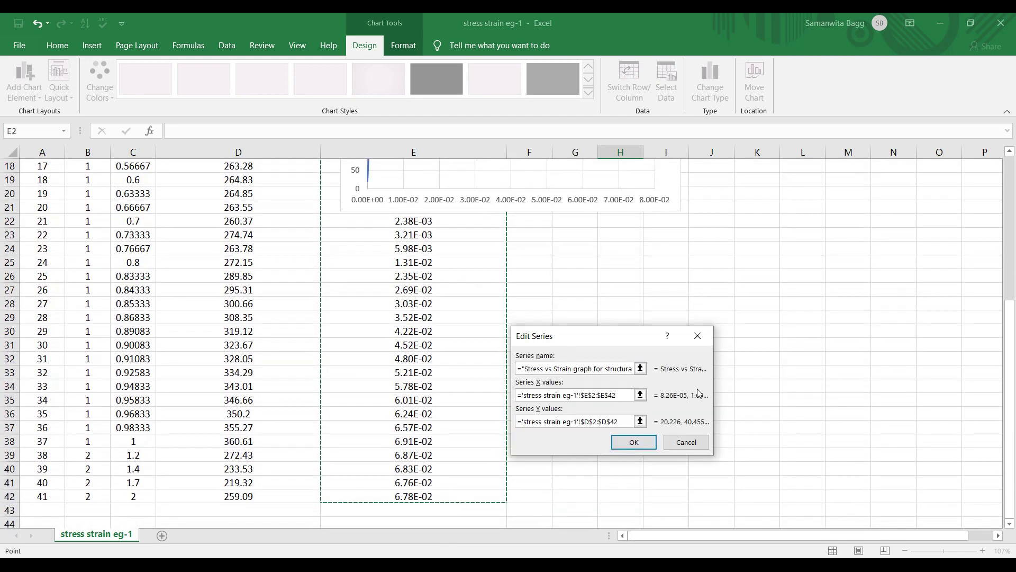
left_click(633, 441)
Step: Confirm the chart data, then add both axis titles and keep the legend off
left_click(712, 483)
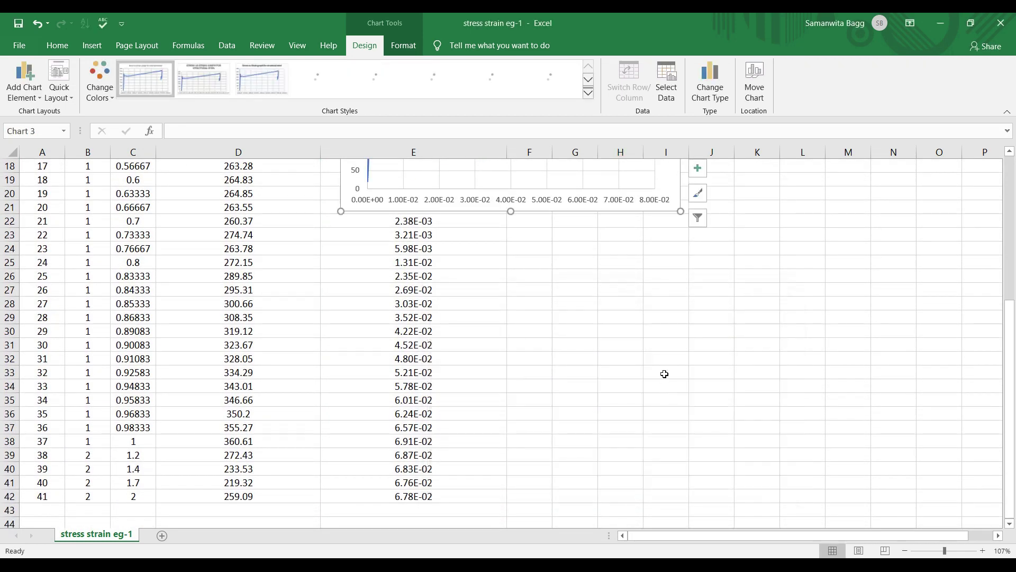
left_click_drag(1001, 329, 1001, 210)
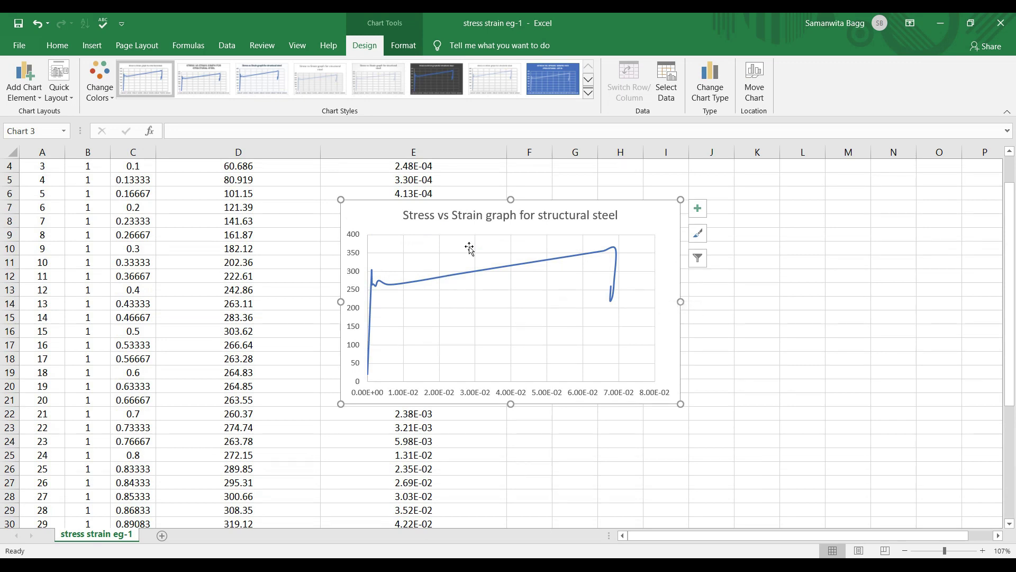
left_click(699, 209)
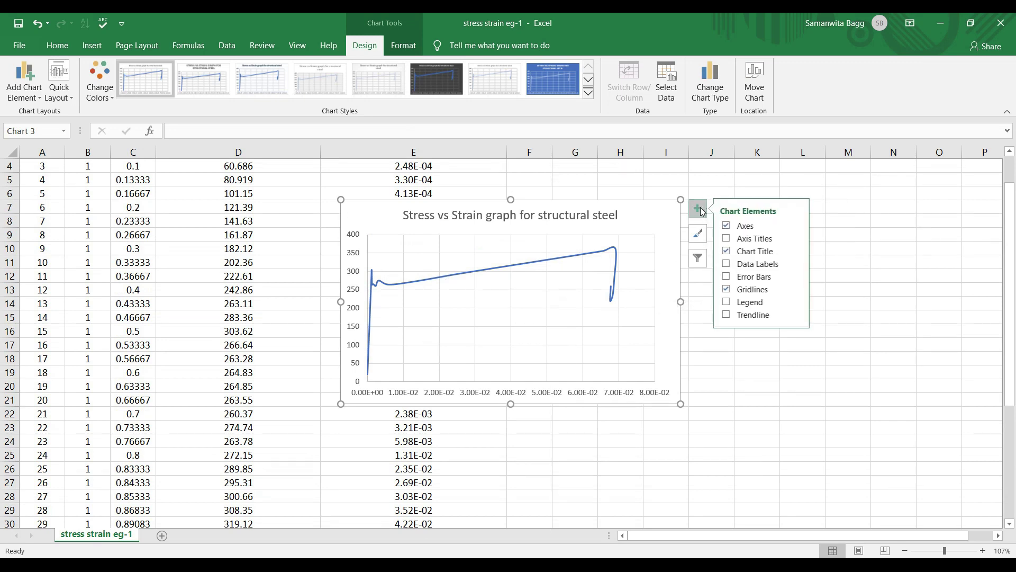
left_click(726, 240)
left_click(796, 238)
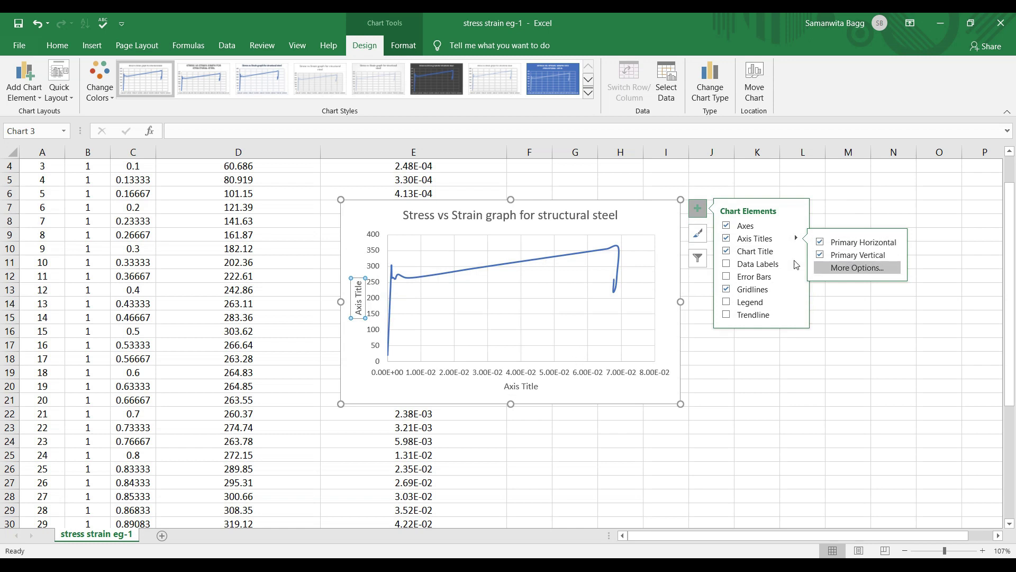
left_click(741, 301)
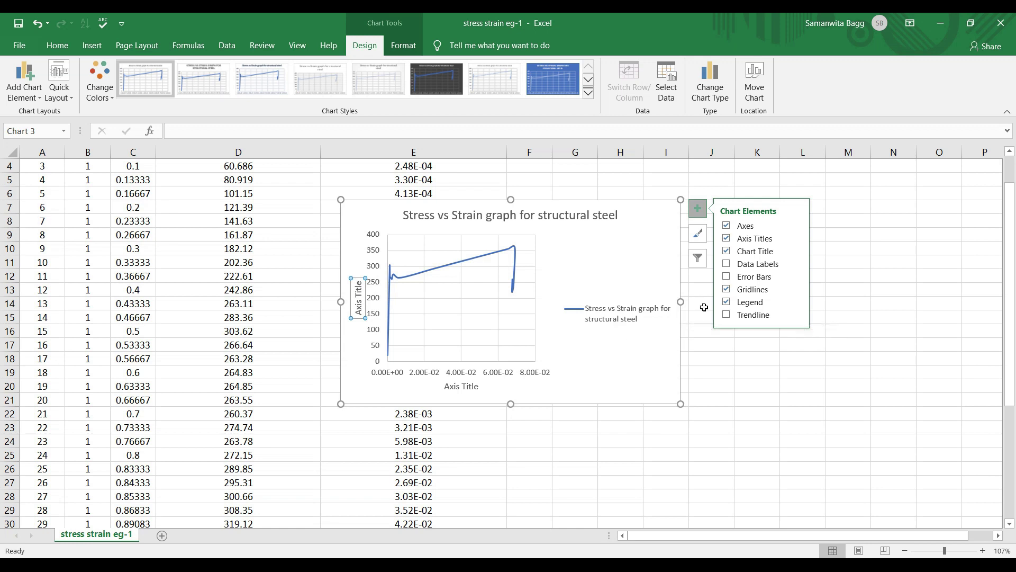
left_click(727, 302)
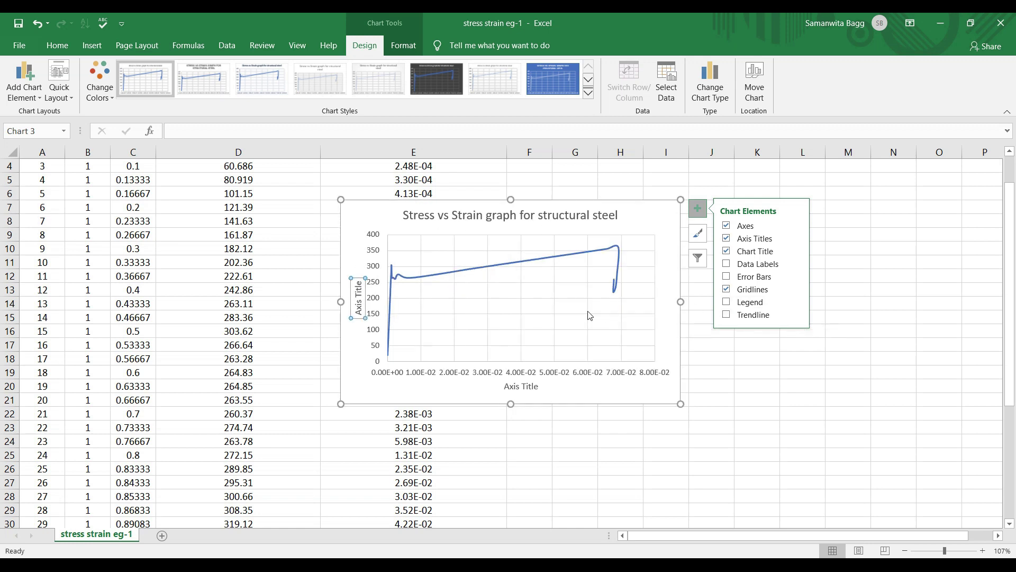
Step: Title the vertical axis 'Stress, MPa' and the horizontal axis 'Strain, e'
double_click(359, 306)
key("ctrl+a")
key("Delete")
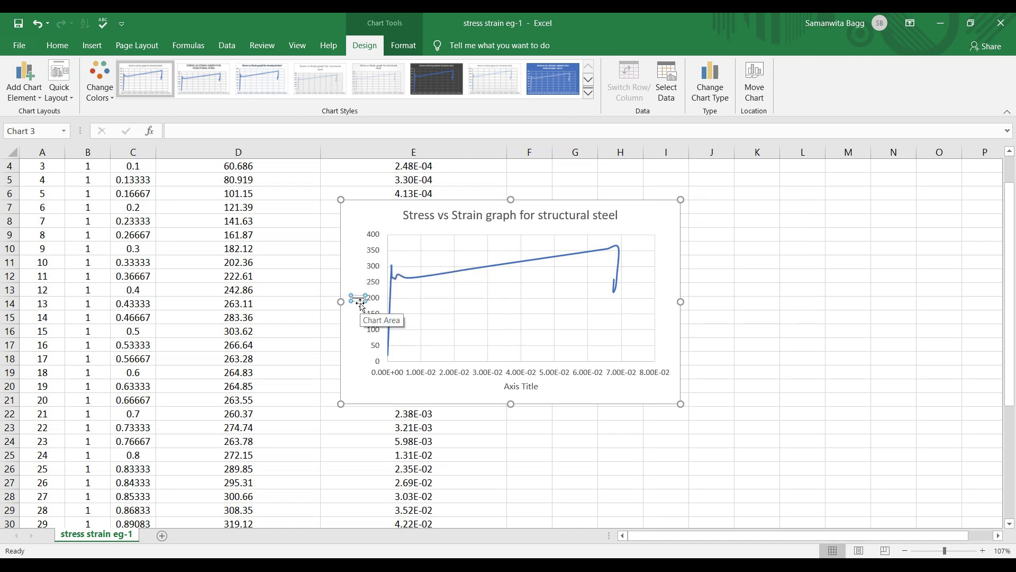
type("Stress, MPa")
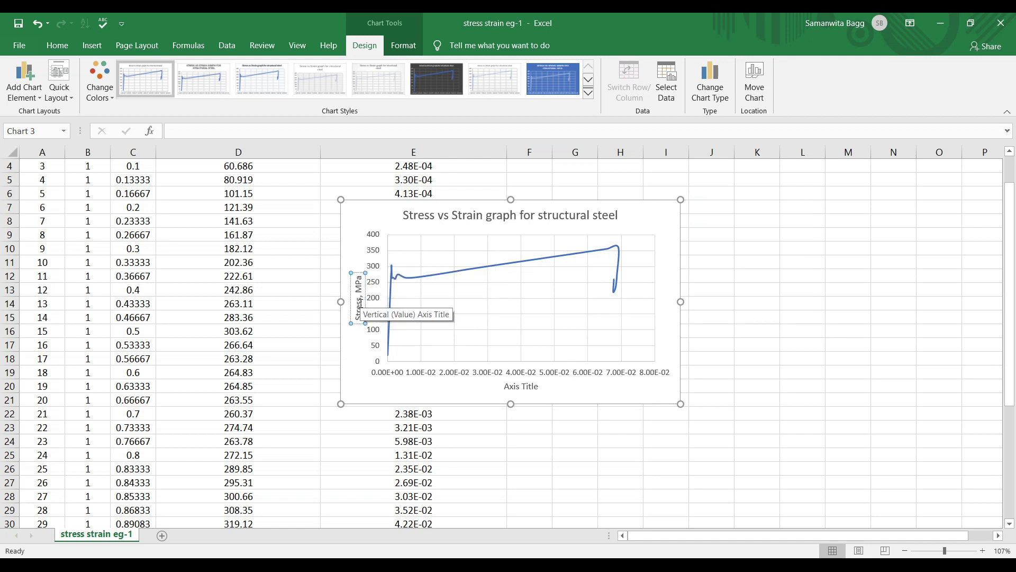
double_click(536, 387)
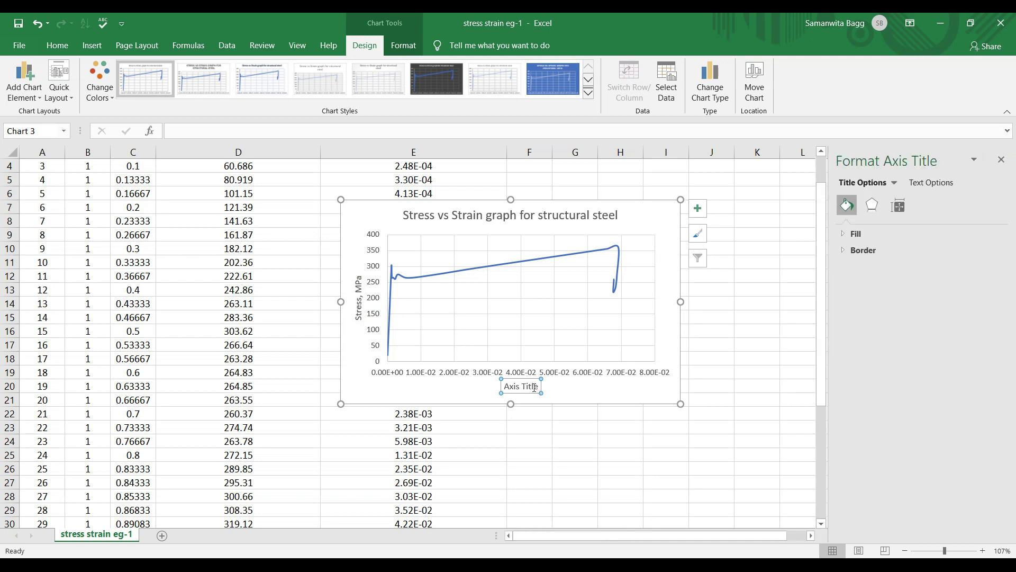
left_click(535, 387)
key("BackSpace")
key("BackSpace")
key("BackSpace")
key("BackSpace")
key("BackSpace")
key("BackSpace")
key("BackSpace")
key("BackSpace")
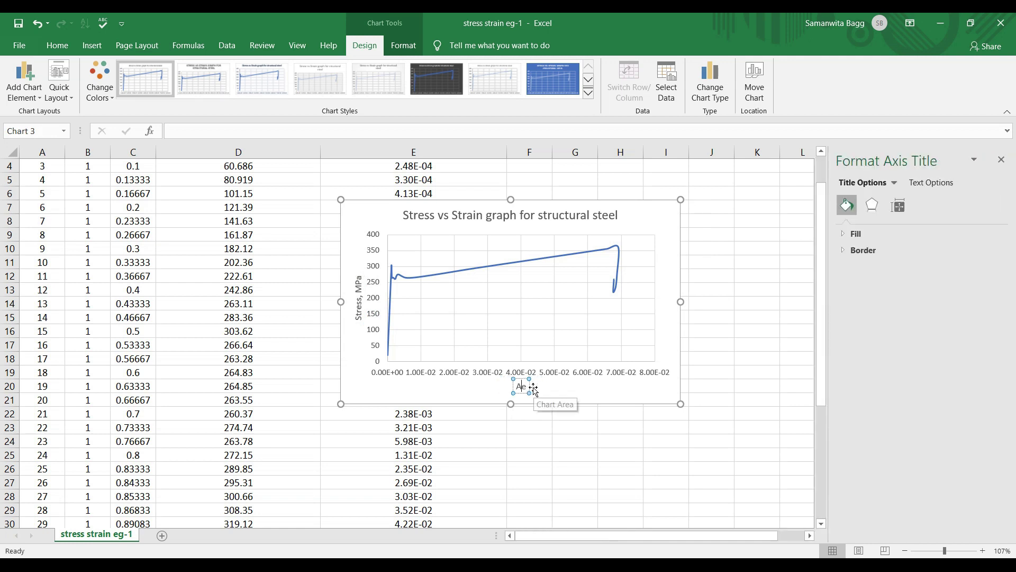
key("BackSpace")
key("Delete")
type("Strain")
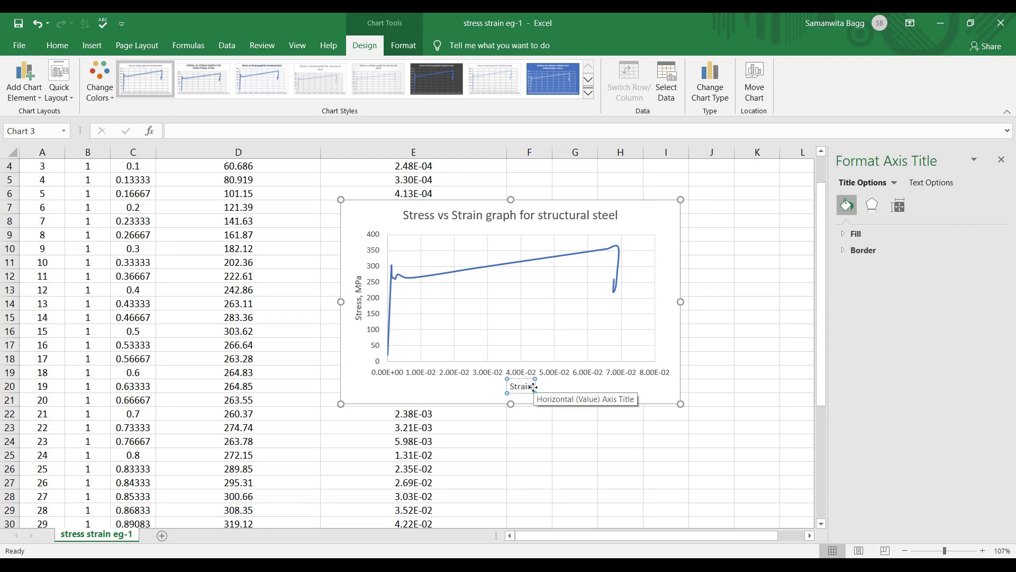
scroll(556, 397, "up", 1)
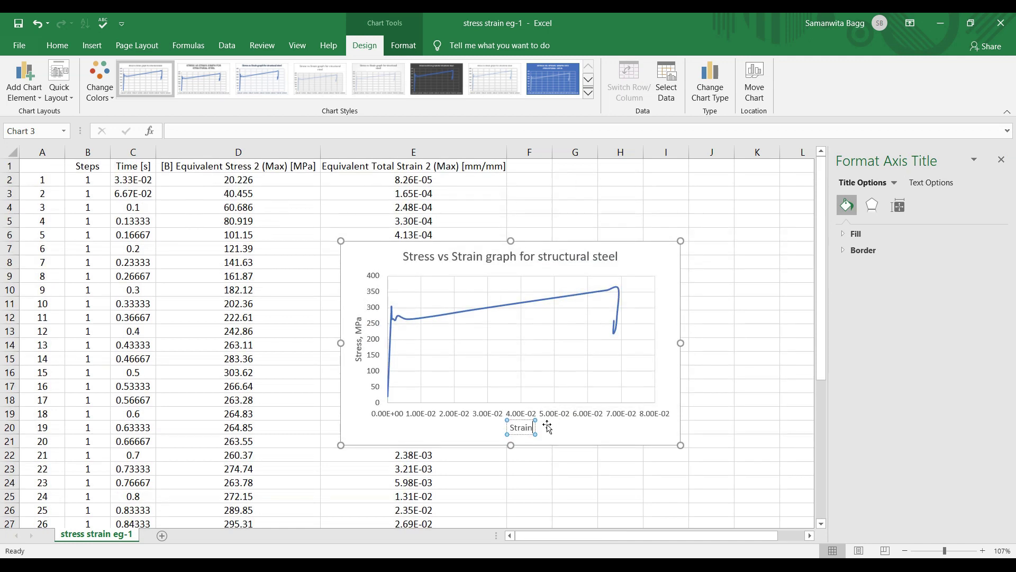
type(", e")
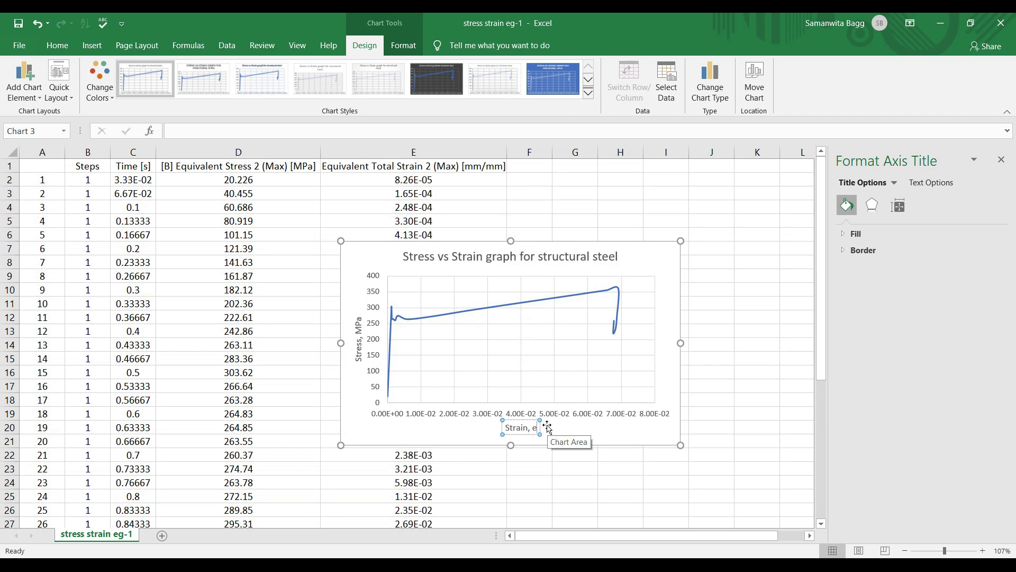
Step: Insert the Greek symbol σ so the vertical title reads 'Stress, σ MPa'
left_click(363, 332)
left_click_drag(359, 335, 378, 372)
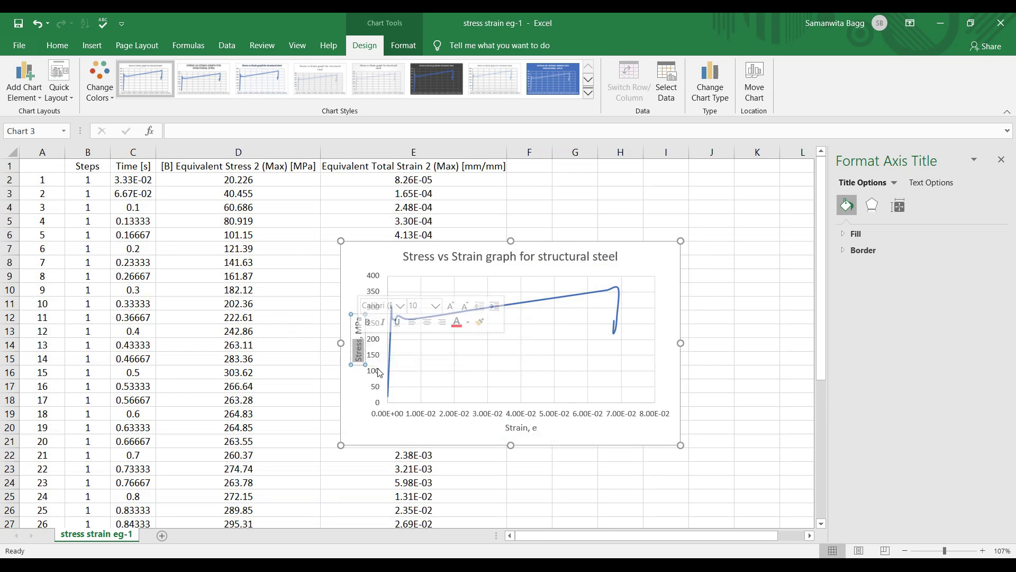
left_click(359, 344)
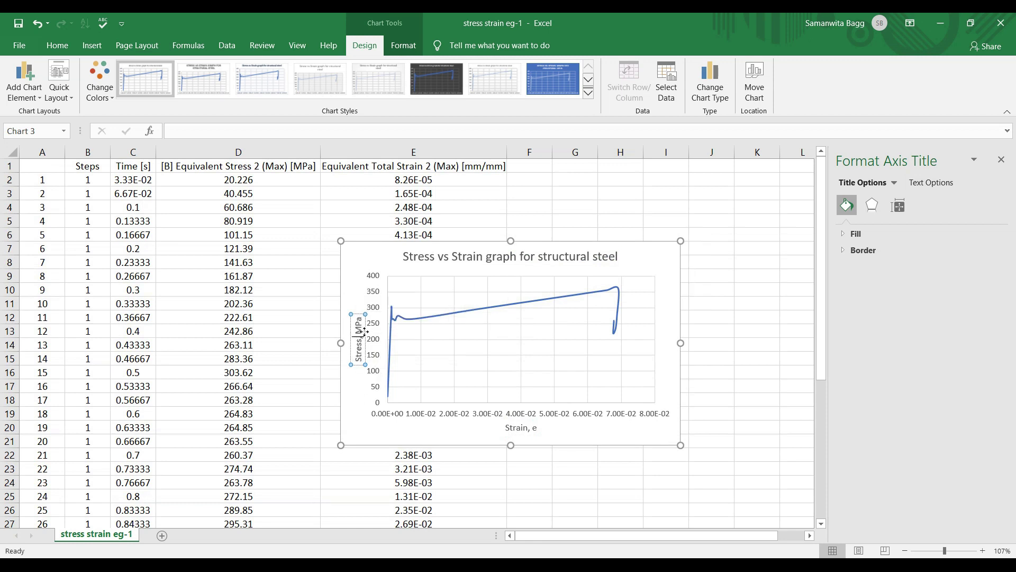
type(",")
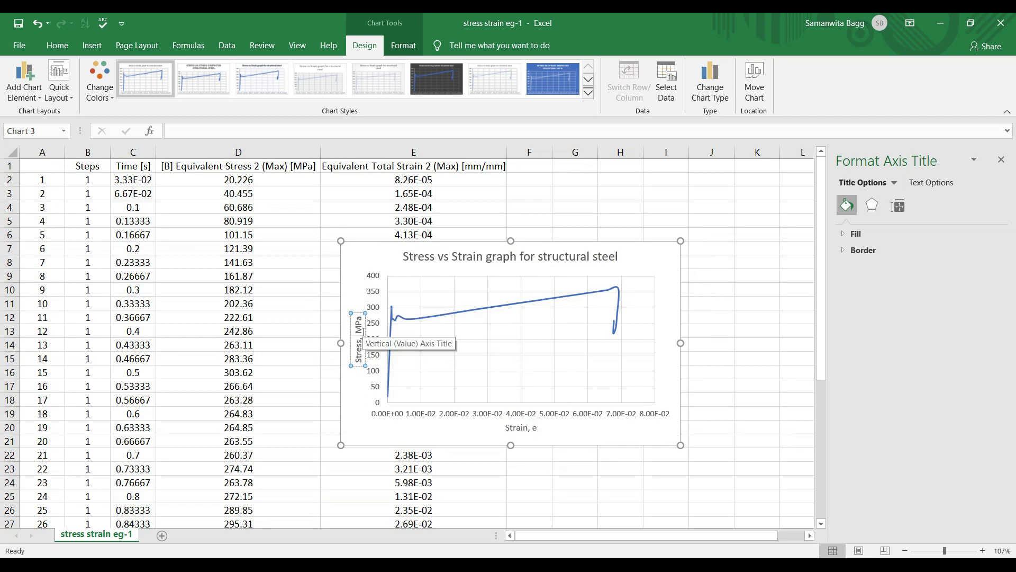
left_click(92, 46)
left_click(924, 80)
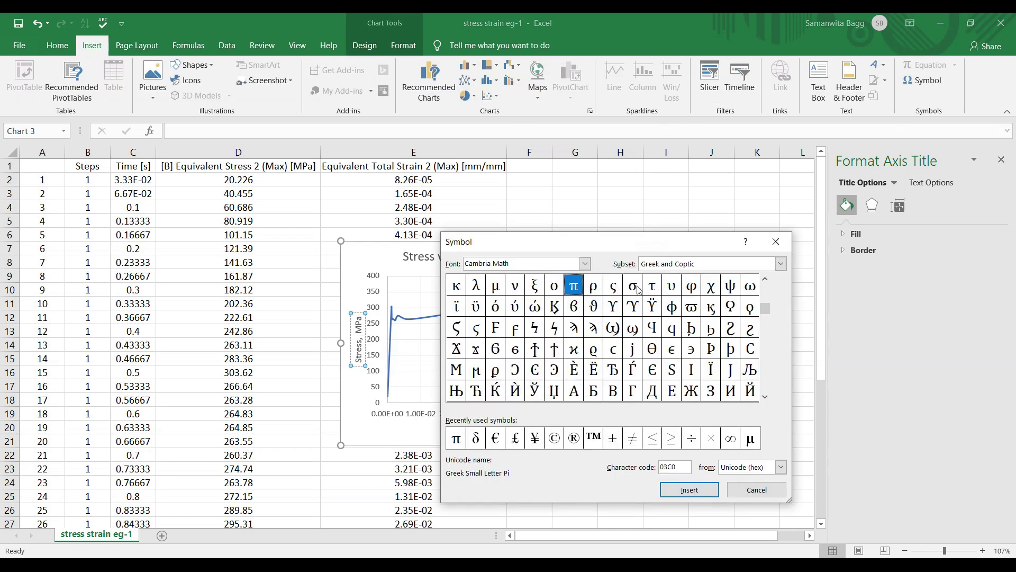
left_click(636, 287)
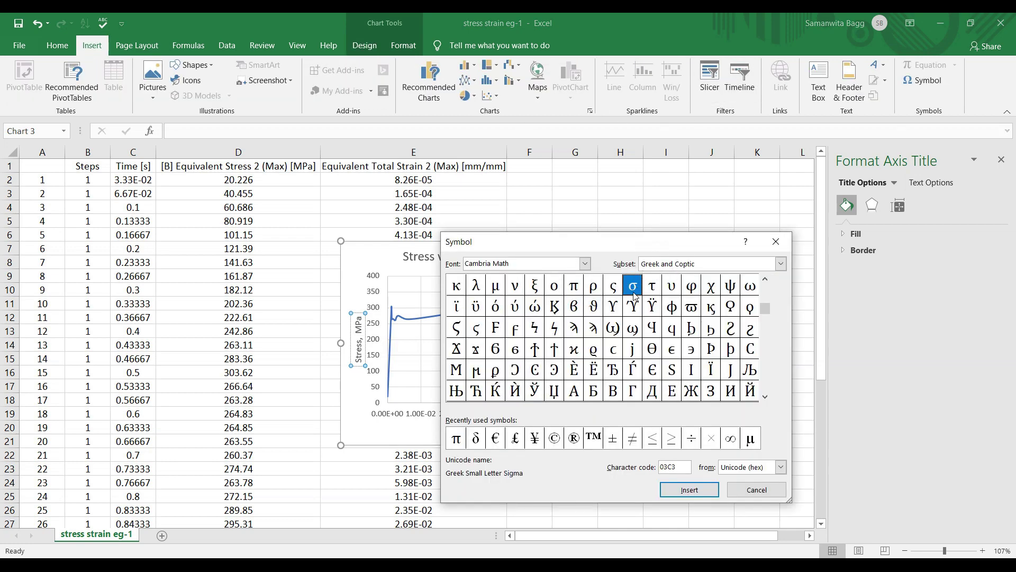
left_click(689, 489)
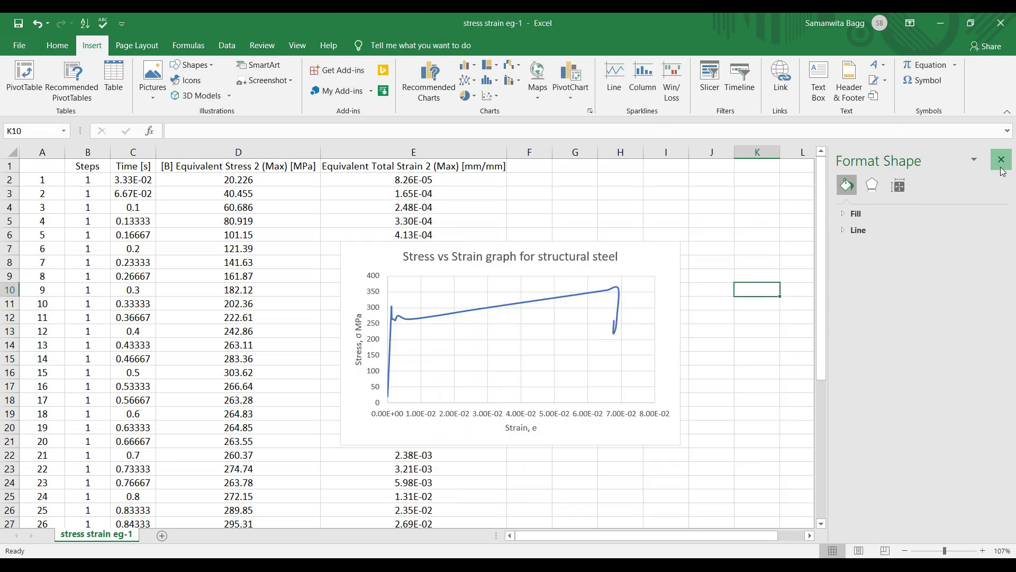
left_click(1001, 159)
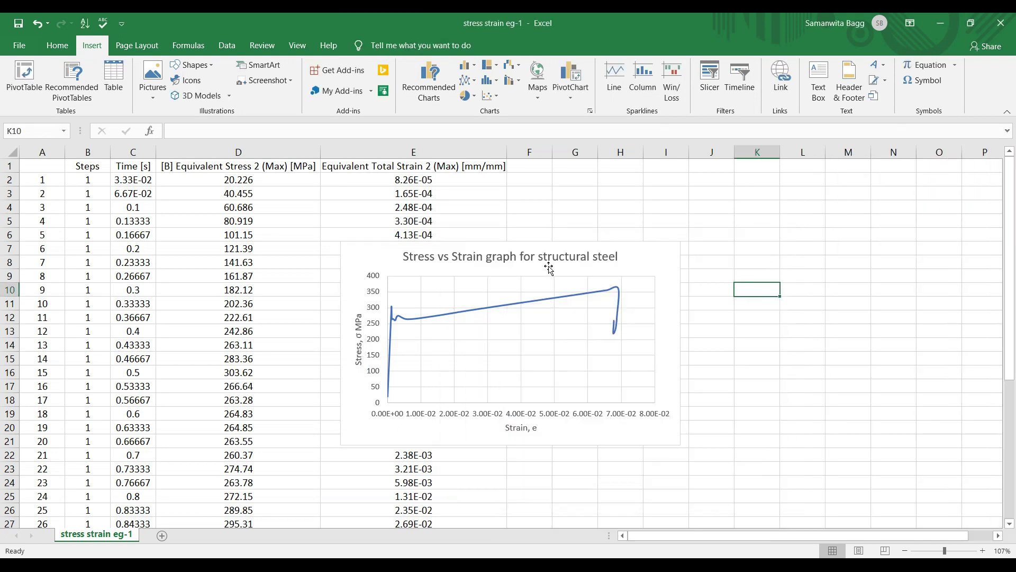
Step: Apply the blue chart style with white gridlines and an all-capitals title
left_click(547, 260)
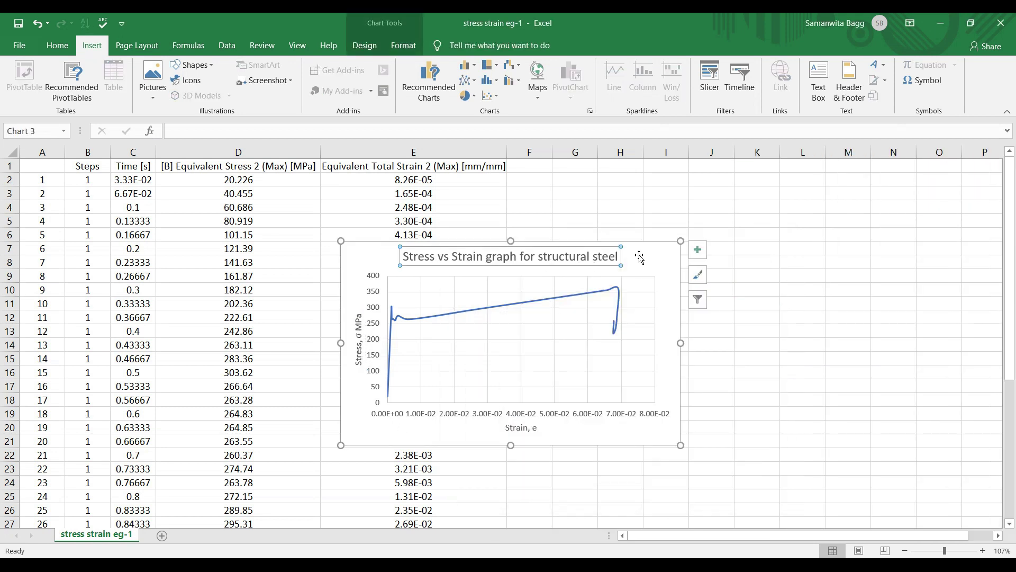
left_click(698, 274)
left_click(731, 276)
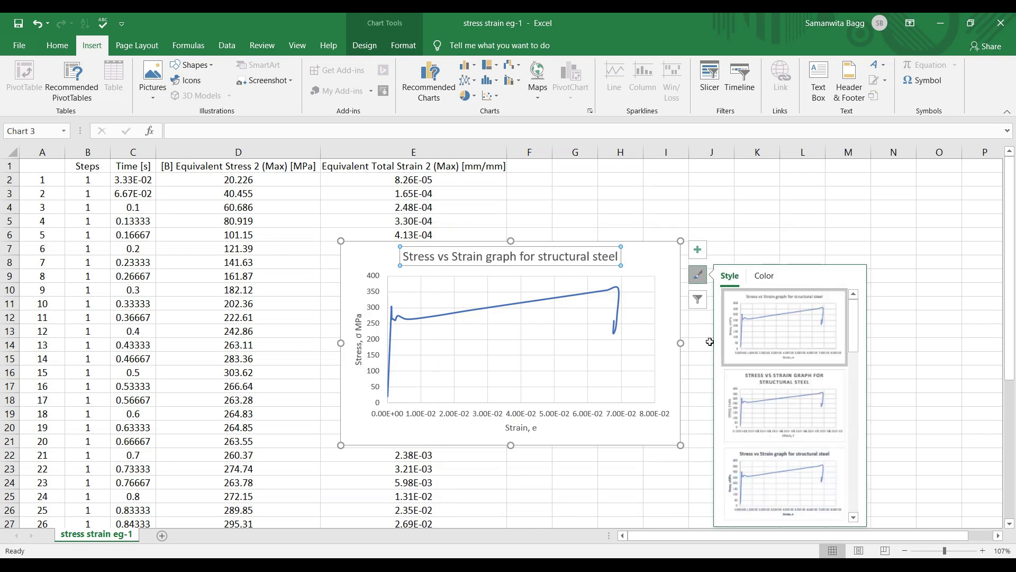
scroll(793, 434, "down", 5)
scroll(805, 455, "up", 2)
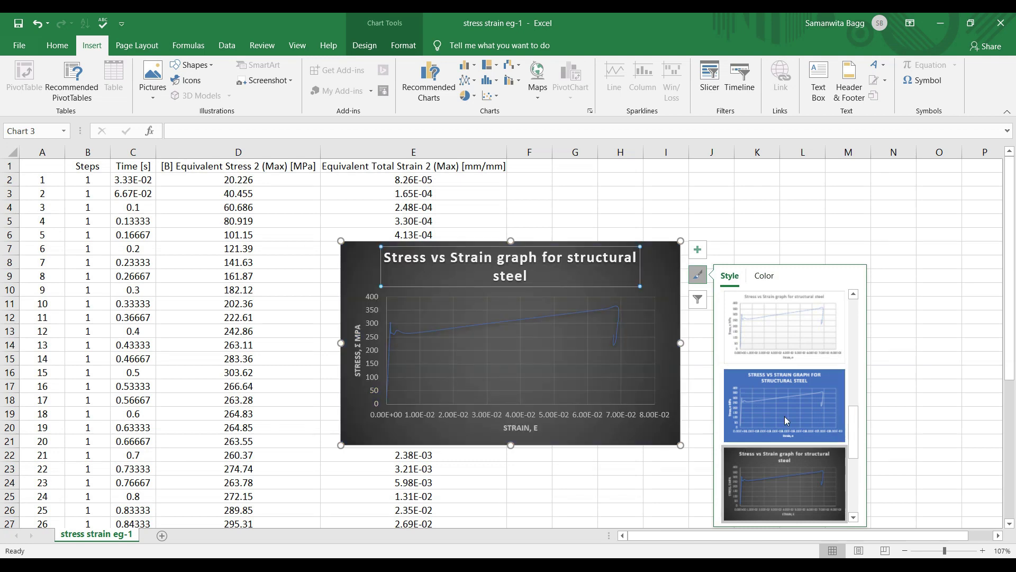
left_click(802, 407)
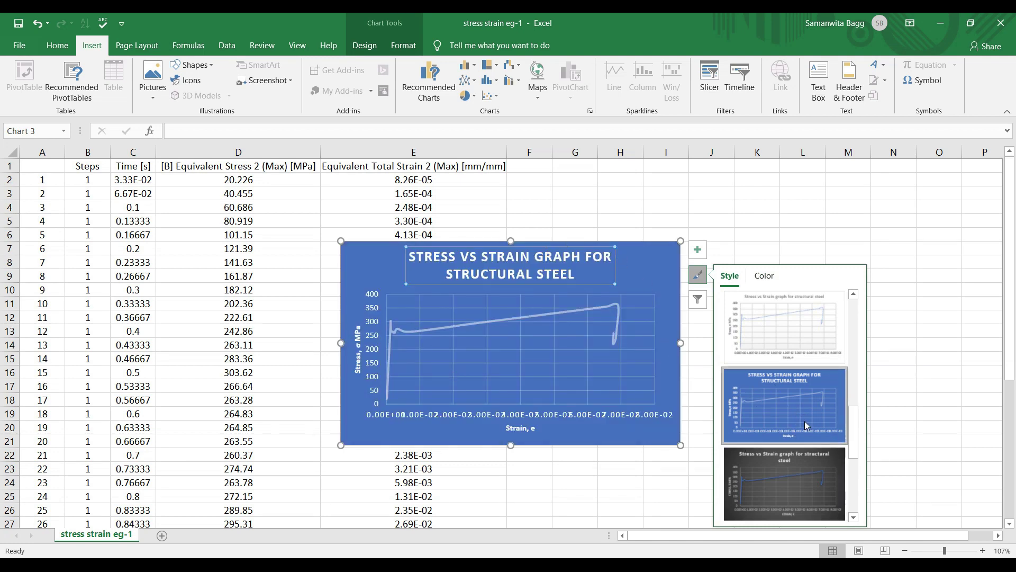
scroll(803, 424, "down", 2)
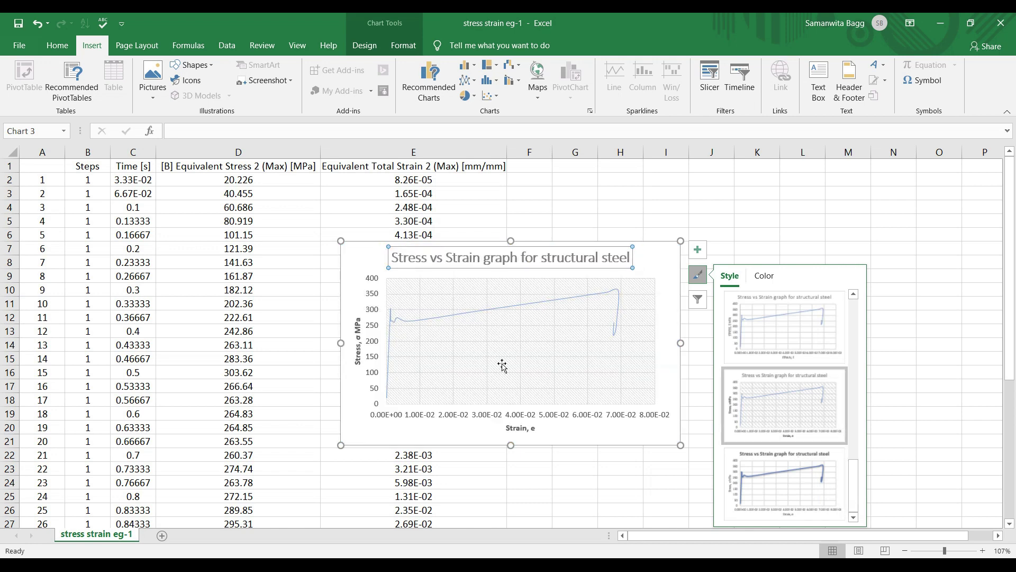
scroll(784, 397, "up", 2)
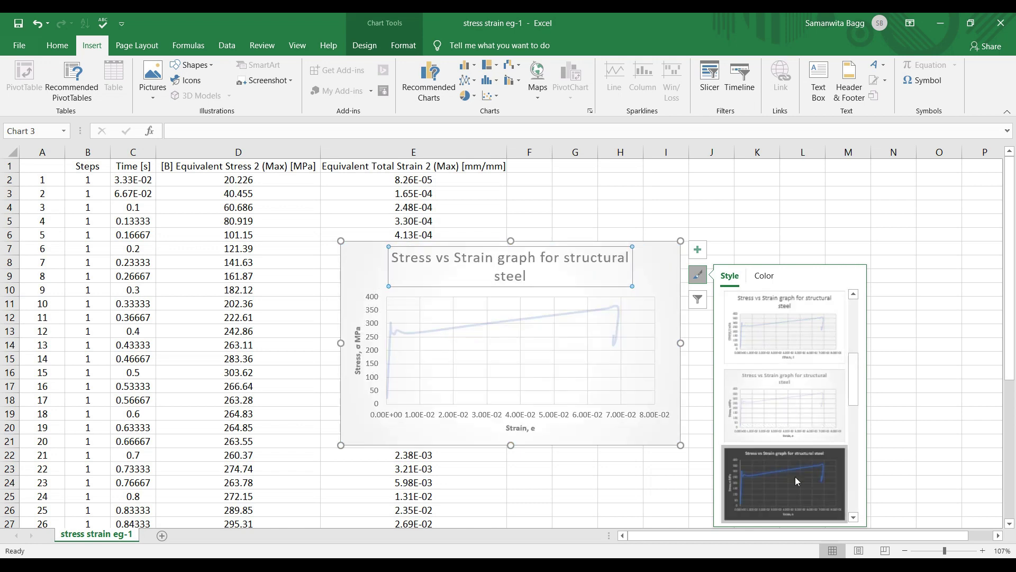
scroll(795, 476, "down", 2)
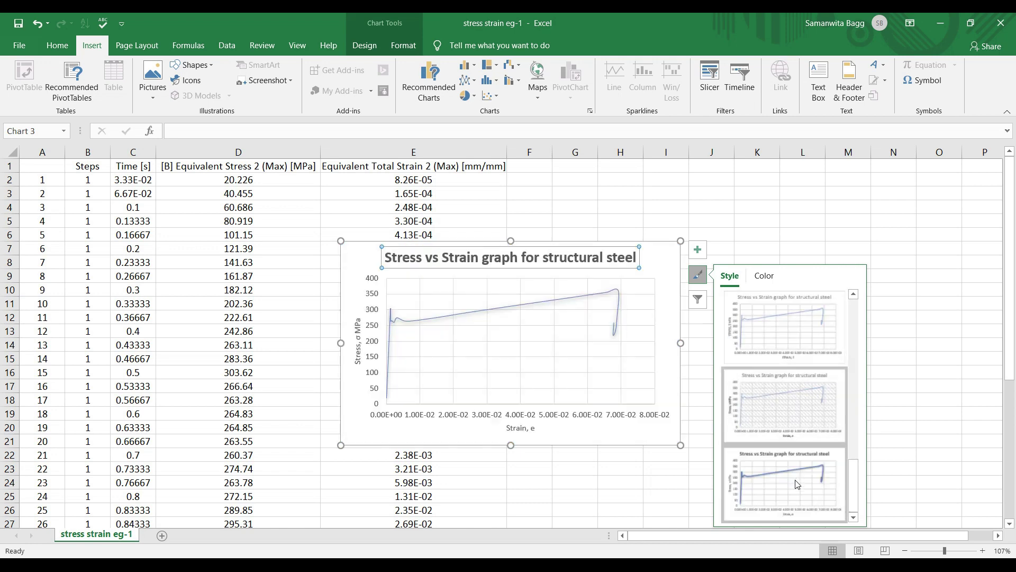
left_click(793, 400)
Step: Drag the chart right over columns F–L so column E's strain values show
left_click(829, 220)
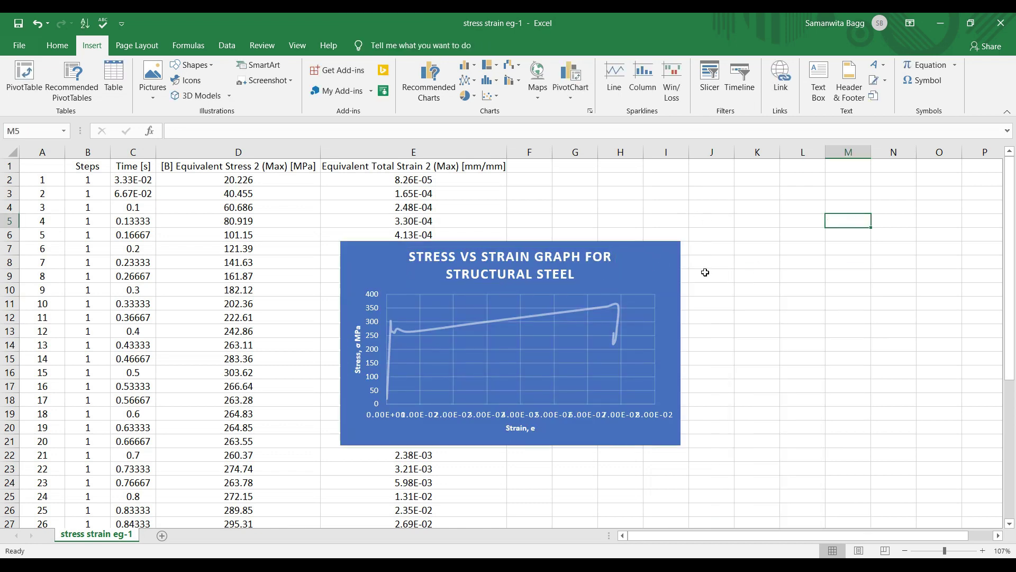
left_click(597, 281)
left_click_drag(642, 265, 829, 245)
left_click(922, 331)
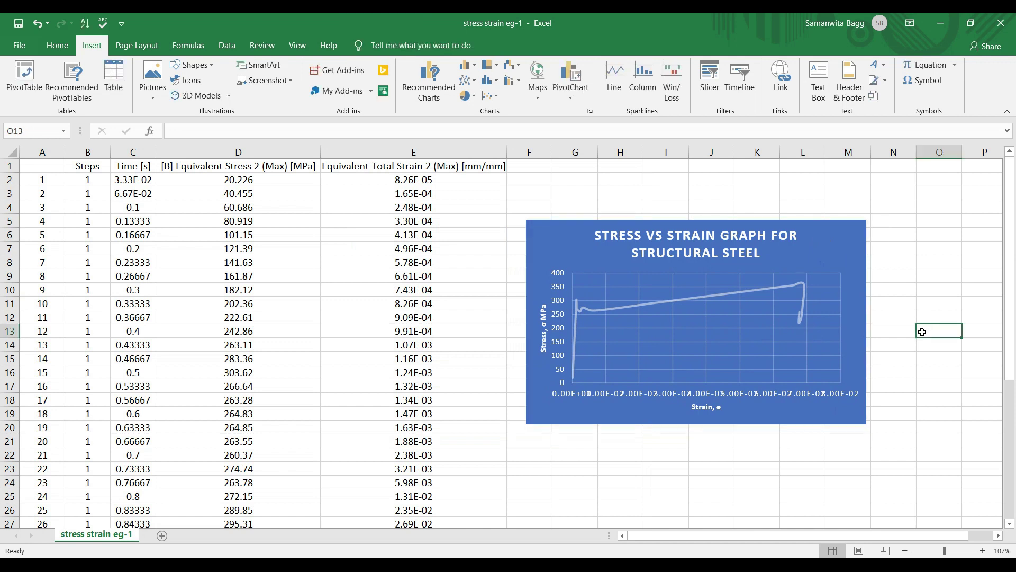